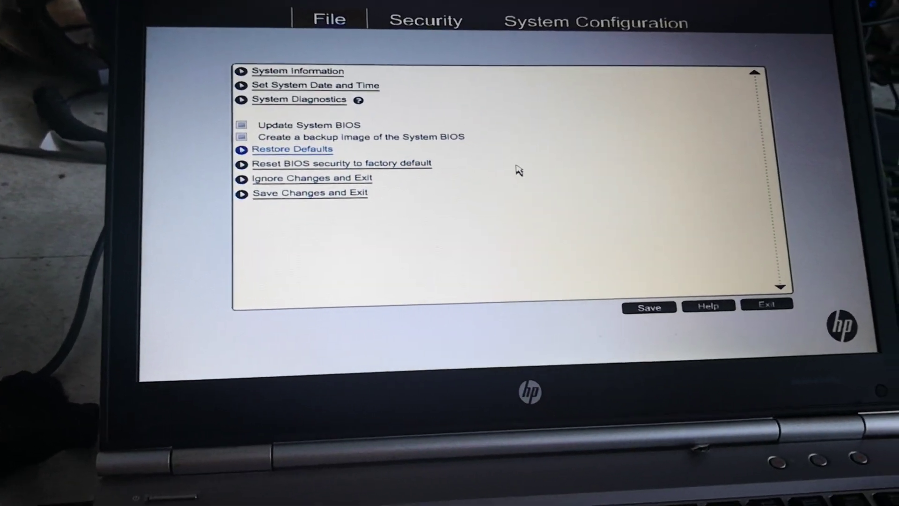
- Restore the BIOS default settings and confirm loading them
{"action": "key", "text": "Return"}
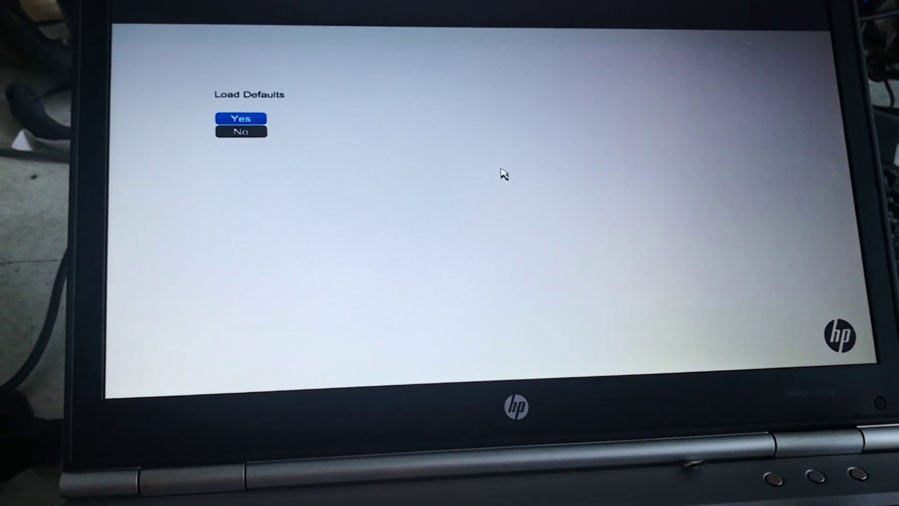
{"action": "key", "text": "Return"}
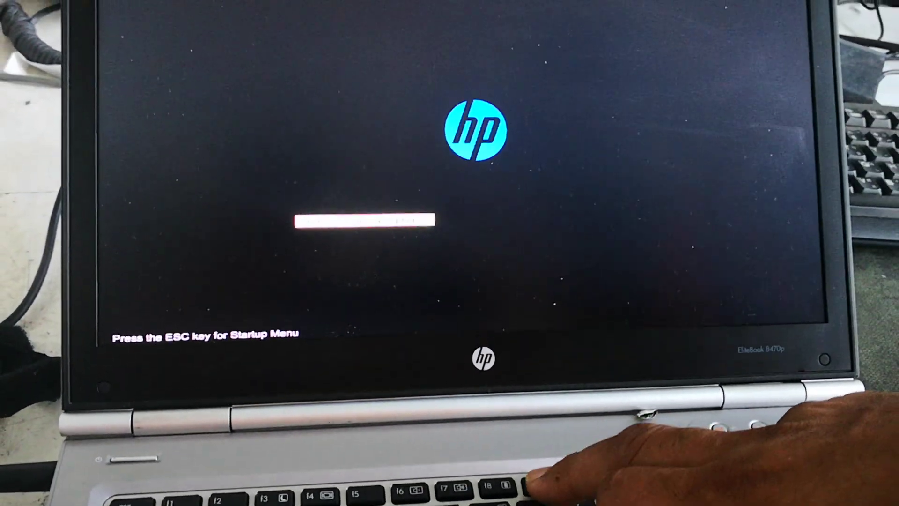
- Bring up the Boot Options device list with F9 during restart
{"action": "key", "text": "F9"}
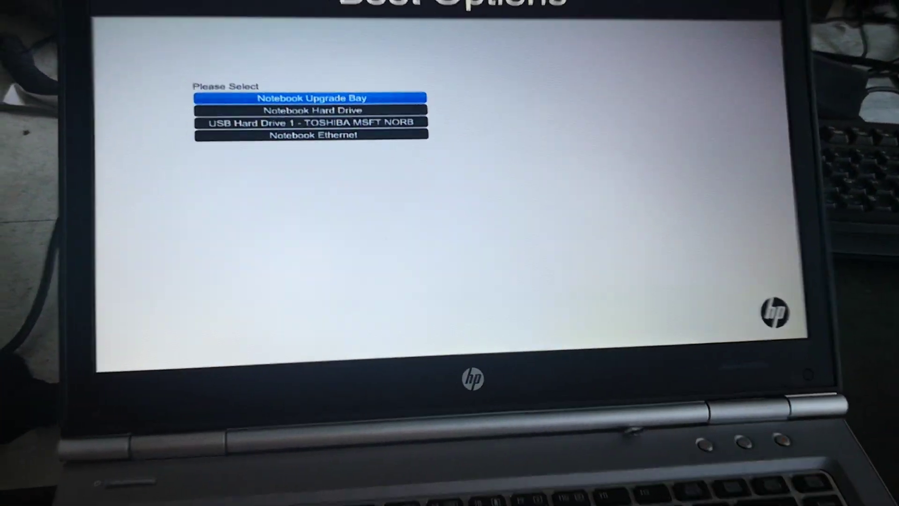